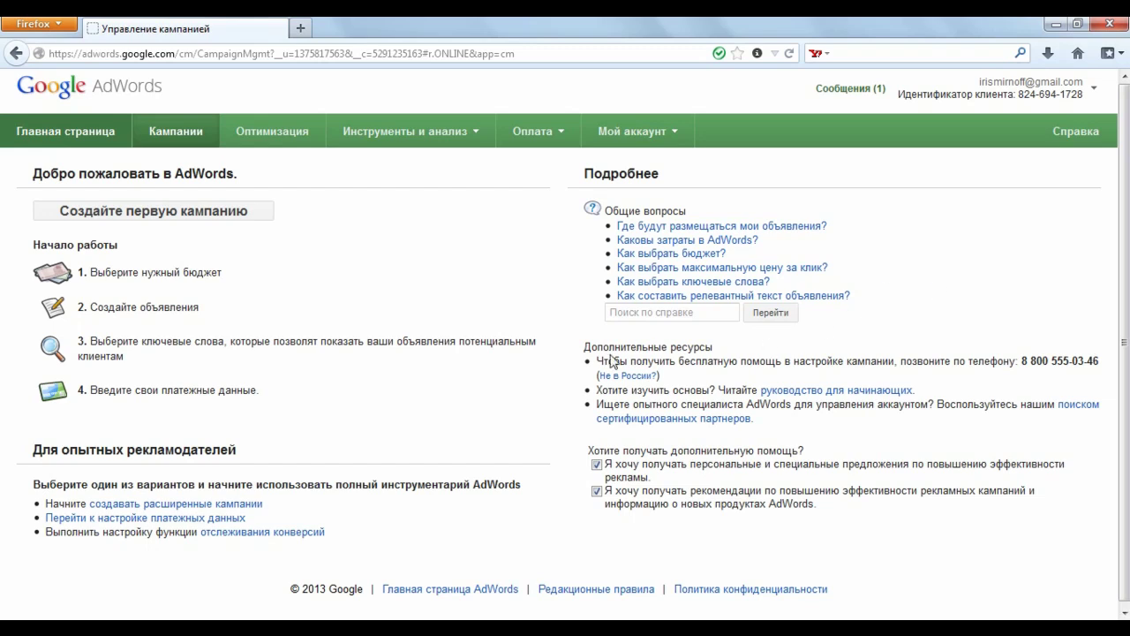
# - Open the Keyword Planner (Планировщик ключевых слов) and expand "Найти варианты ключевых слов и групп объявлений"
pyautogui.click(476, 131)
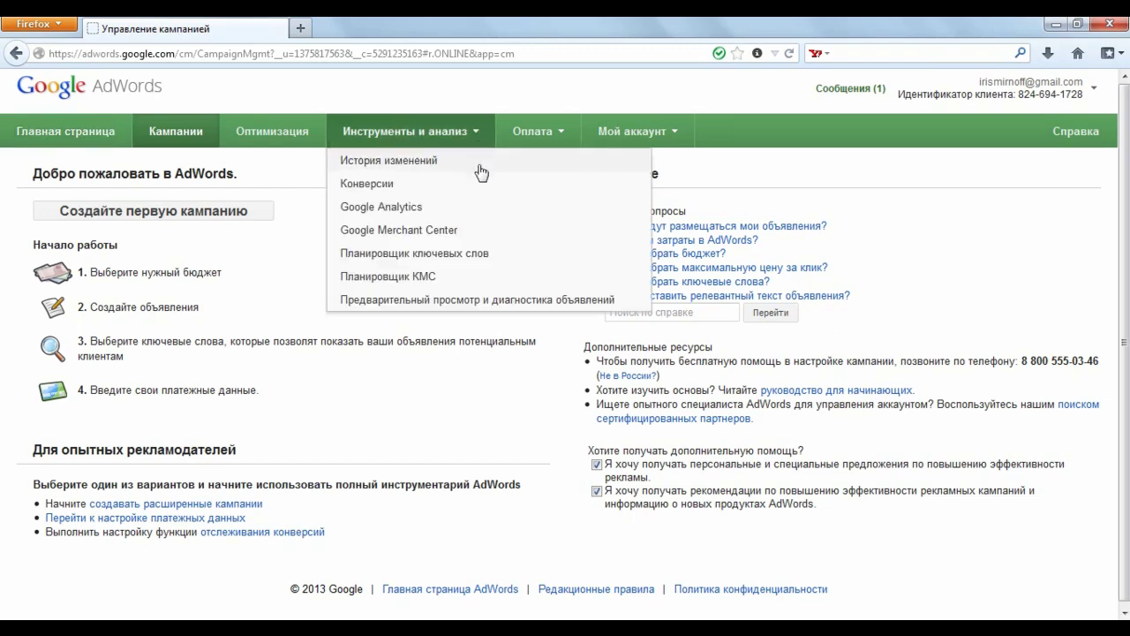
pyautogui.click(475, 254)
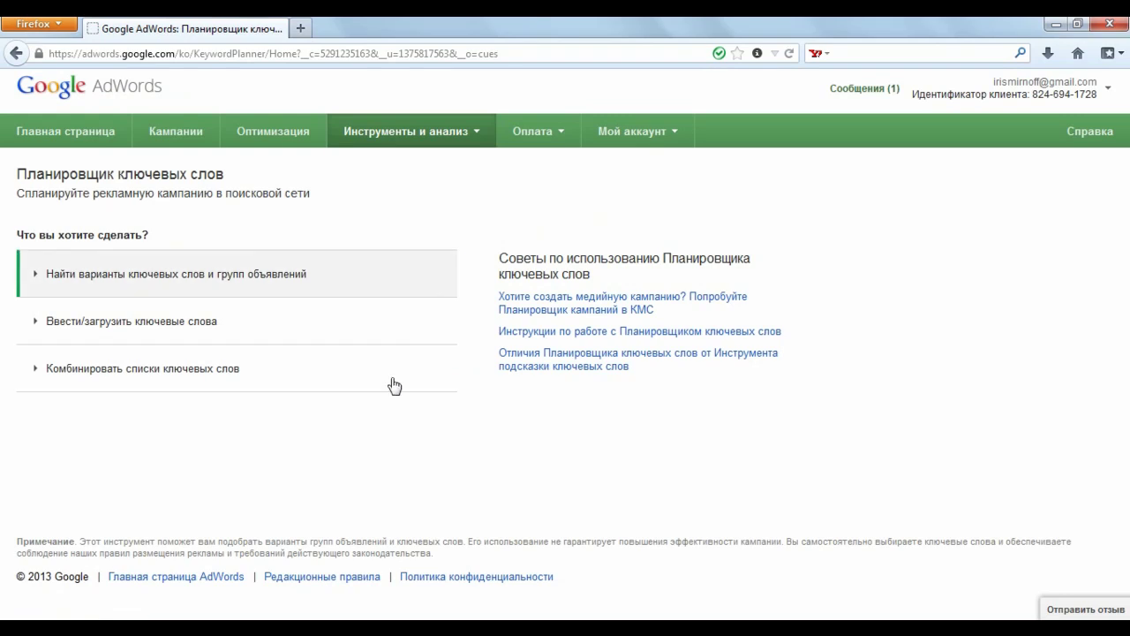
pyautogui.click(185, 321)
pyautogui.click(139, 278)
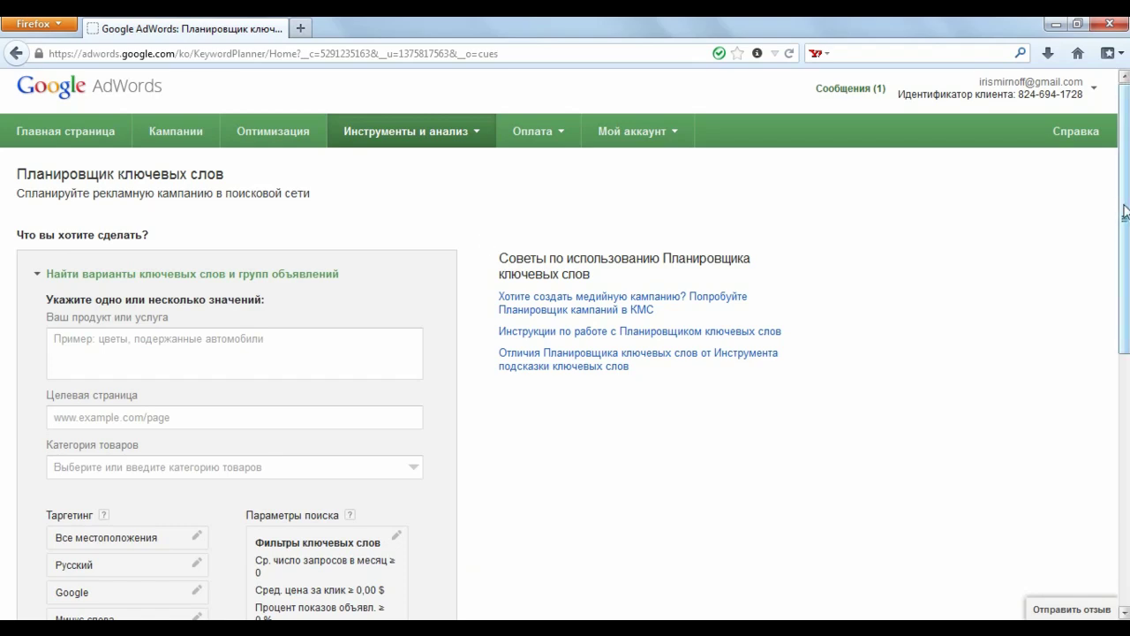
# - Review the languages available in the targeting settings of the keyword search form
pyautogui.moveTo(1123, 205); pyautogui.dragTo(1121, 288)
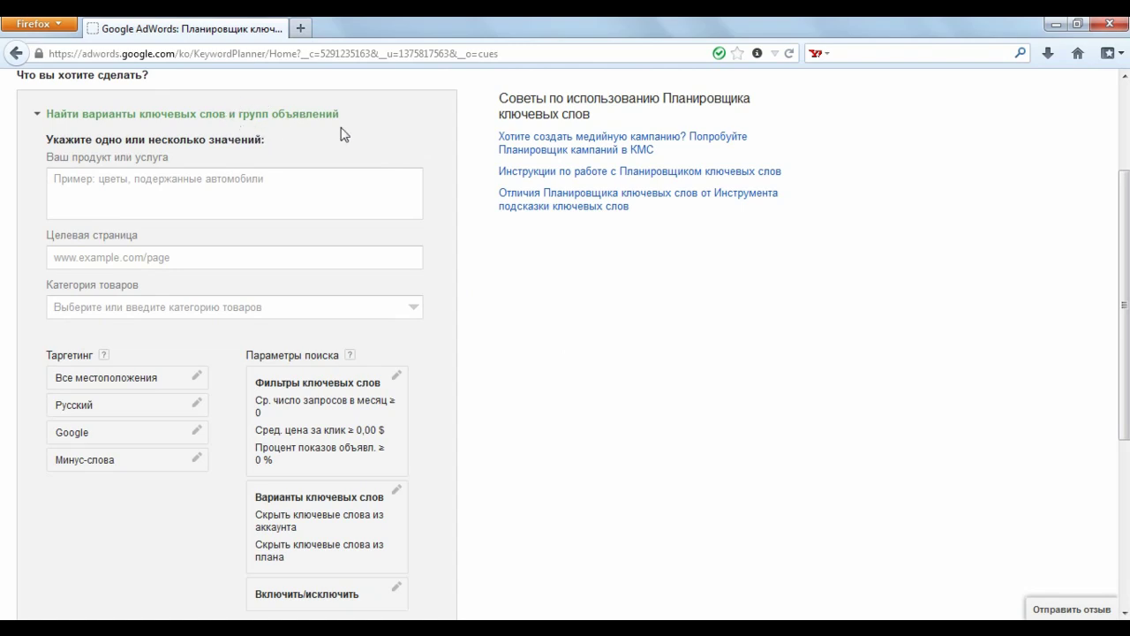
pyautogui.click(63, 183)
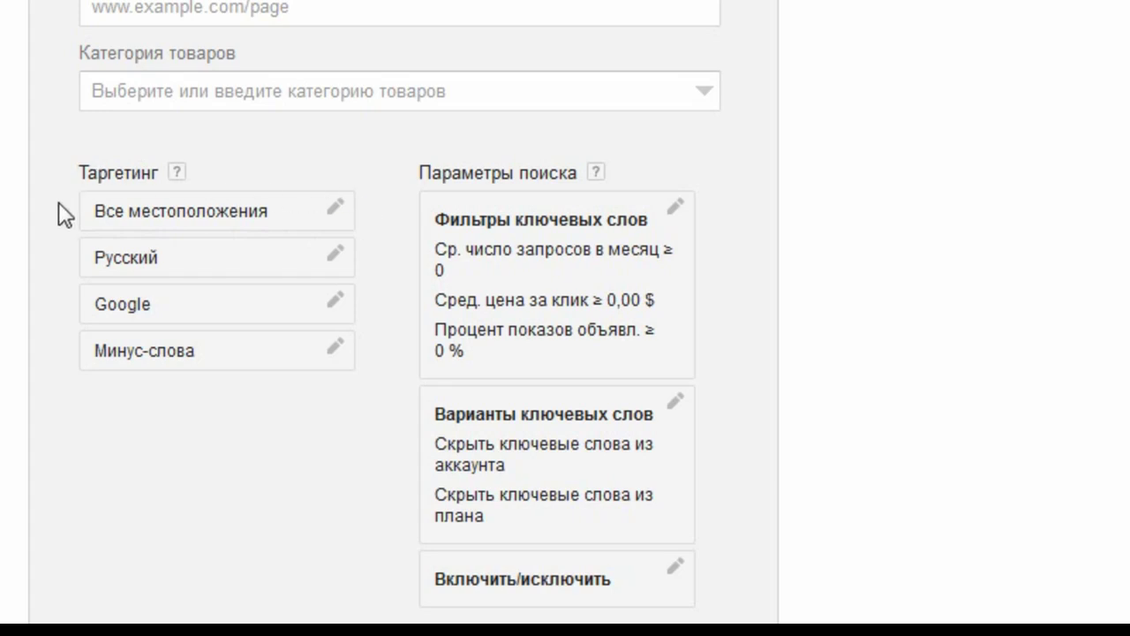
pyautogui.click(336, 258)
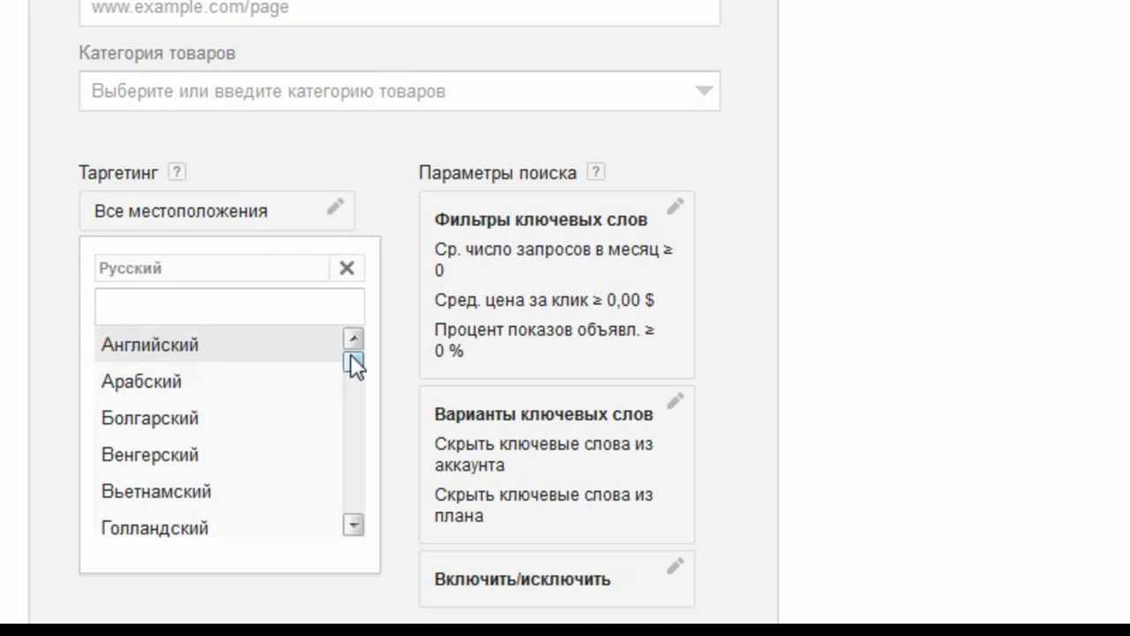
pyautogui.click(401, 259)
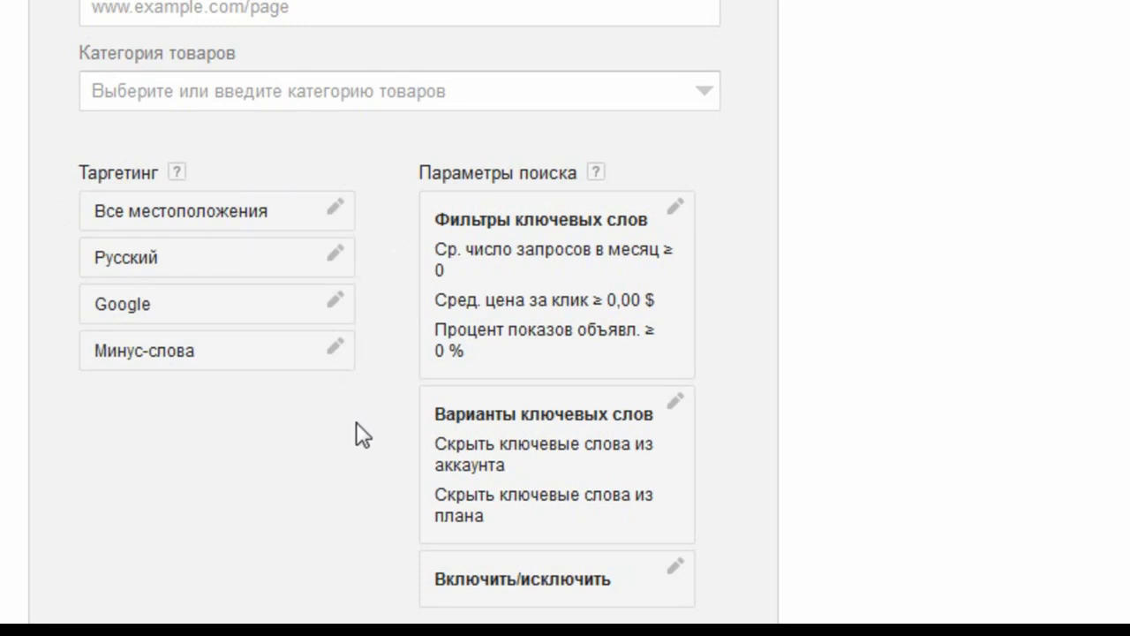
# - Set the targeting network to "Google и поисковые партнеры"
pyautogui.click(337, 304)
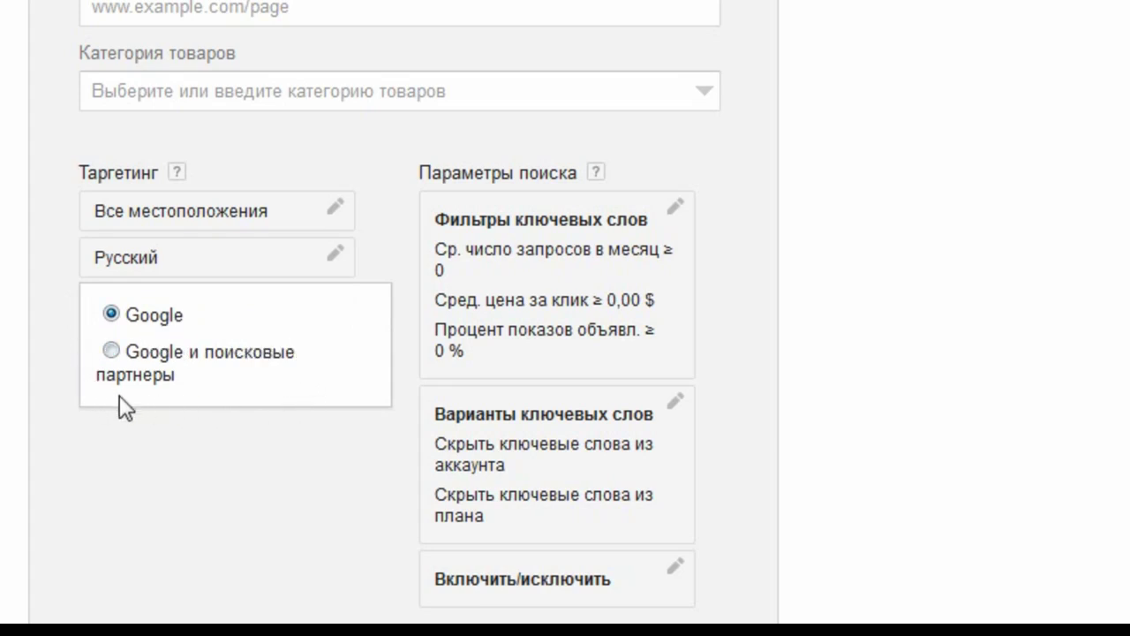
pyautogui.click(111, 350)
pyautogui.click(227, 467)
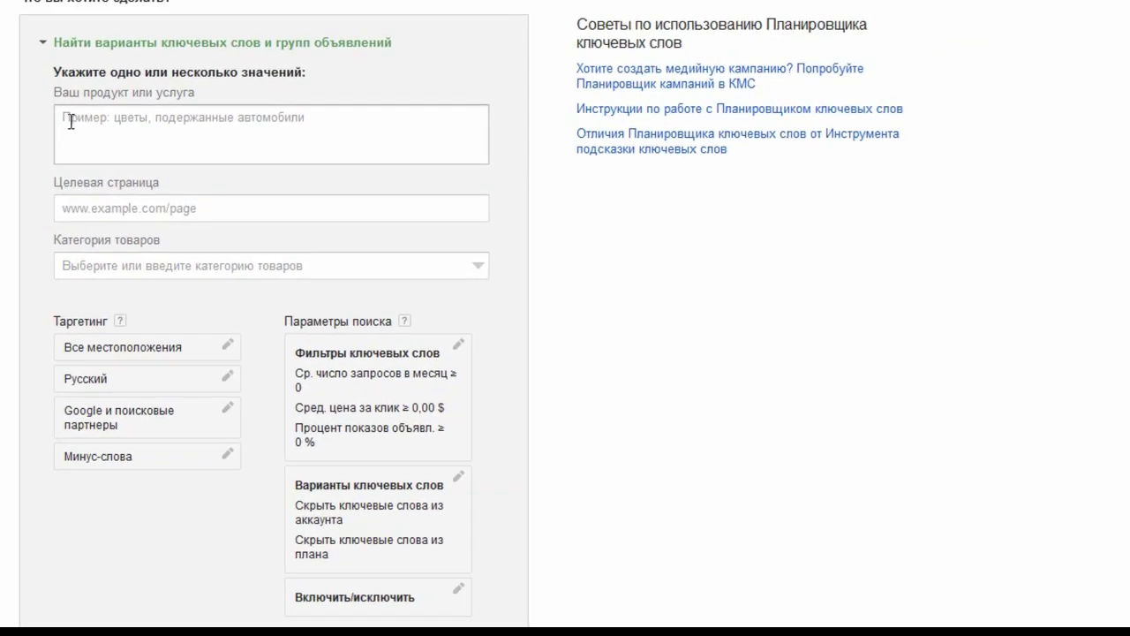
# - Enter "подержанные автомобили" as the product or service and get the keyword and ad group ideas
pyautogui.click(71, 122)
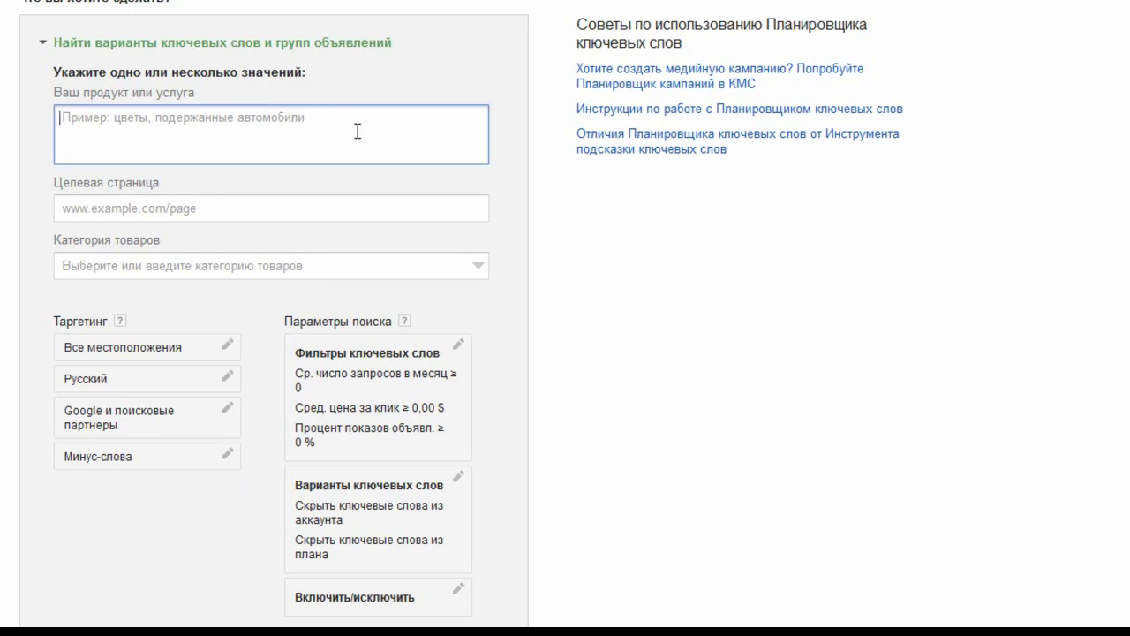
pyautogui.write('про')
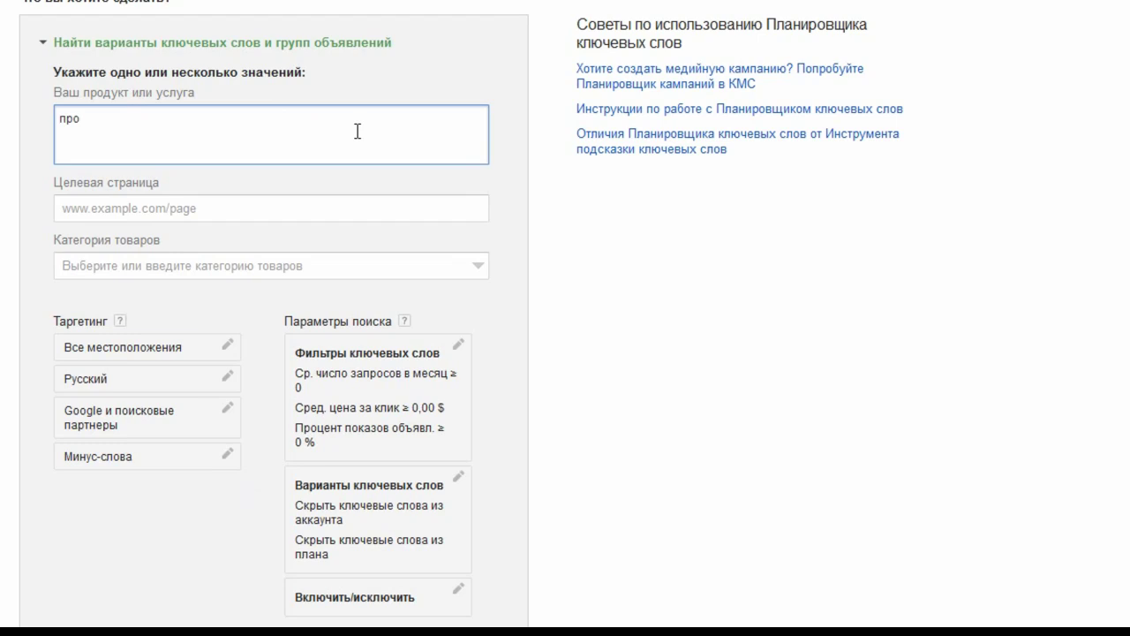
pyautogui.press('BackSpace')
pyautogui.press('BackSpace')
pyautogui.write('одержанные автомобили')
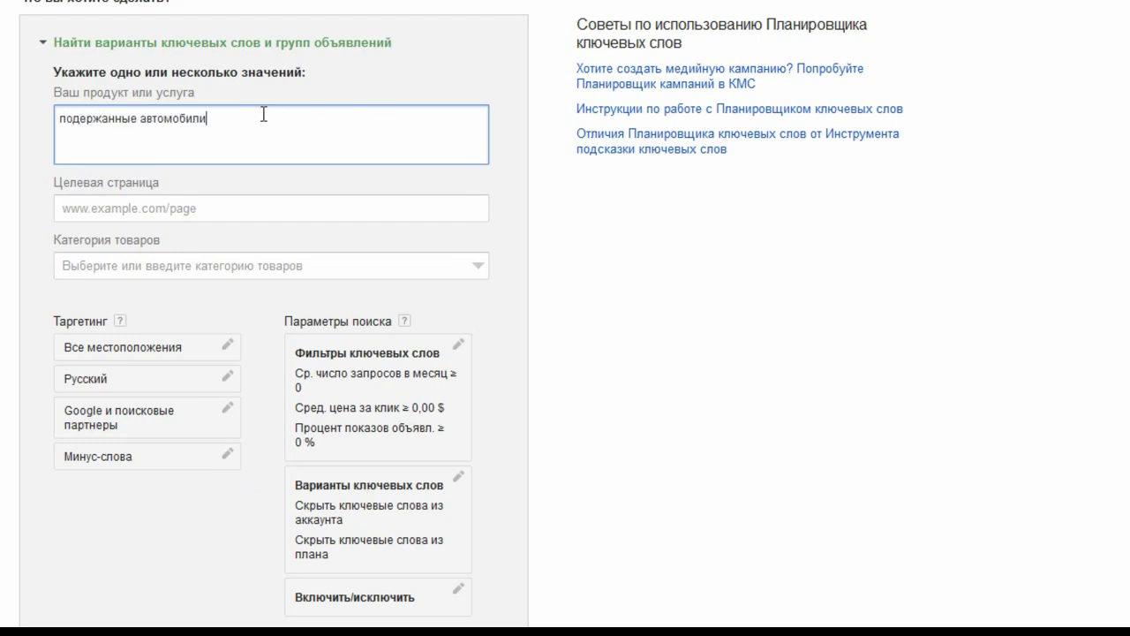
pyautogui.scroll(-3, 397, 212)
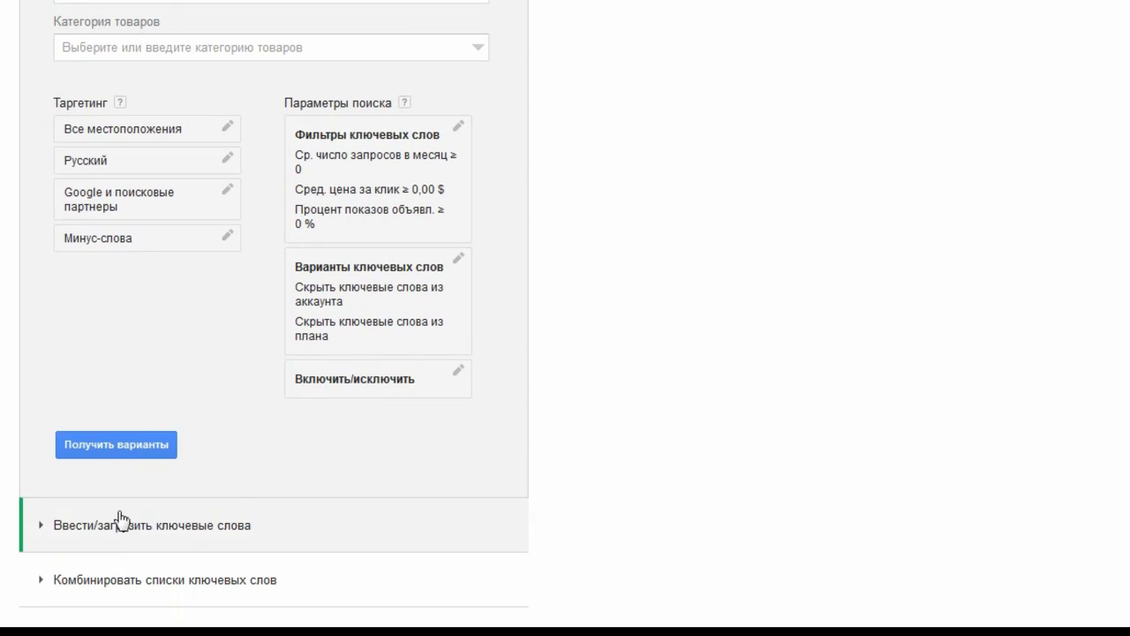
pyautogui.click(112, 448)
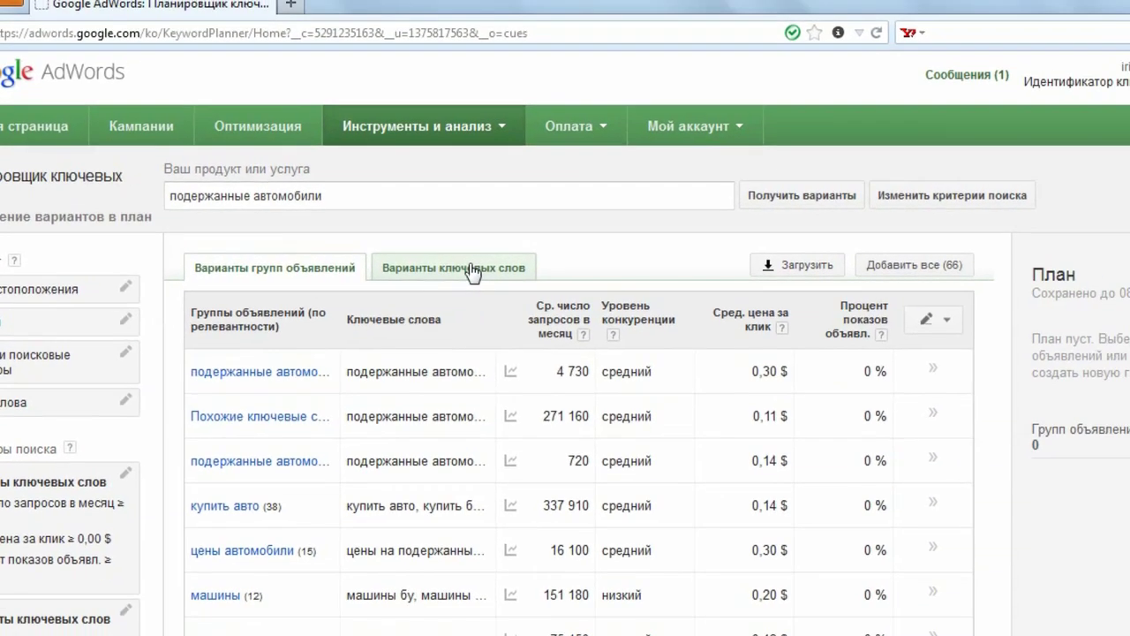
# - Show the keyword ideas and view the competition and monthly search trend for "подержанные автомобили"
pyautogui.click(473, 270)
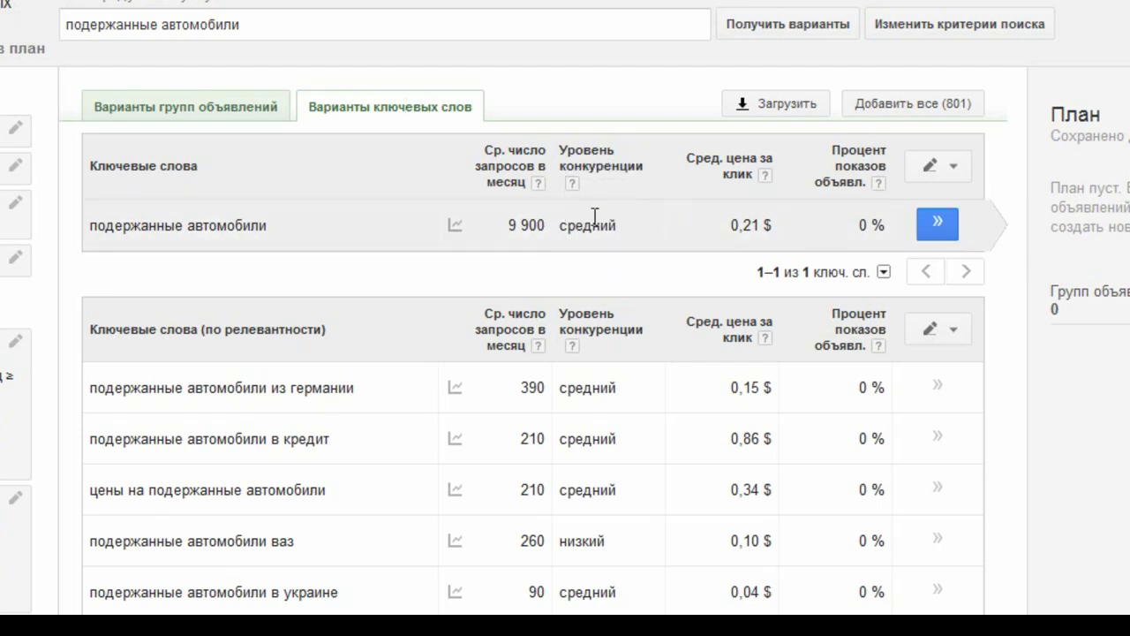
pyautogui.moveTo(572, 184)
pyautogui.moveTo(454, 226)
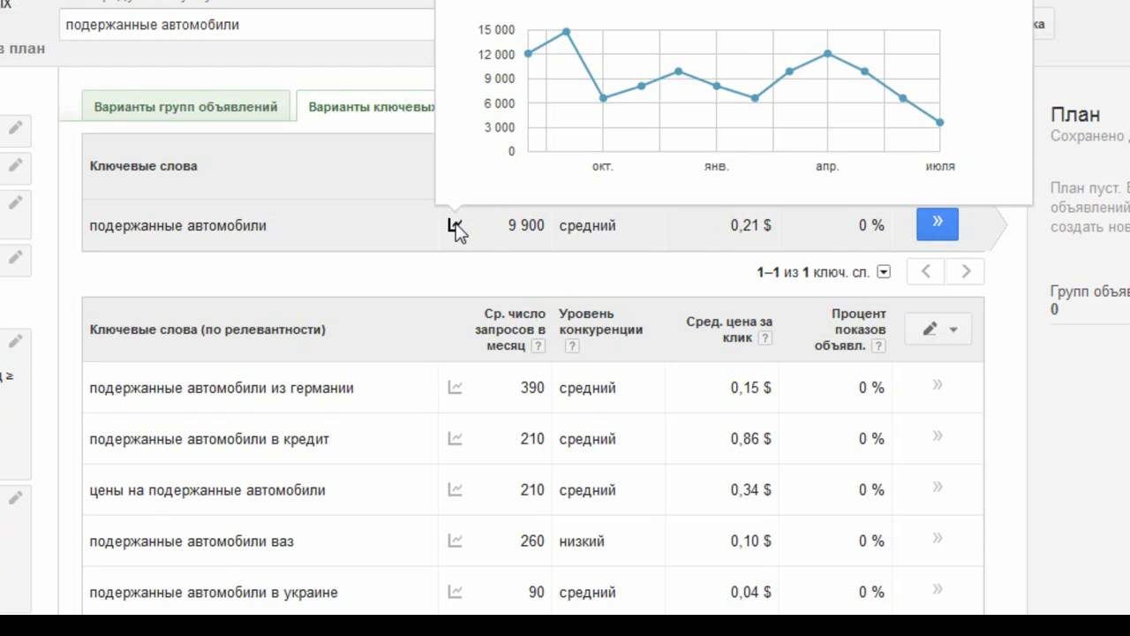
# - Set the match type for added keywords to "Точное соответствие" and apply it to all keywords in the plan
pyautogui.moveTo(939, 129)
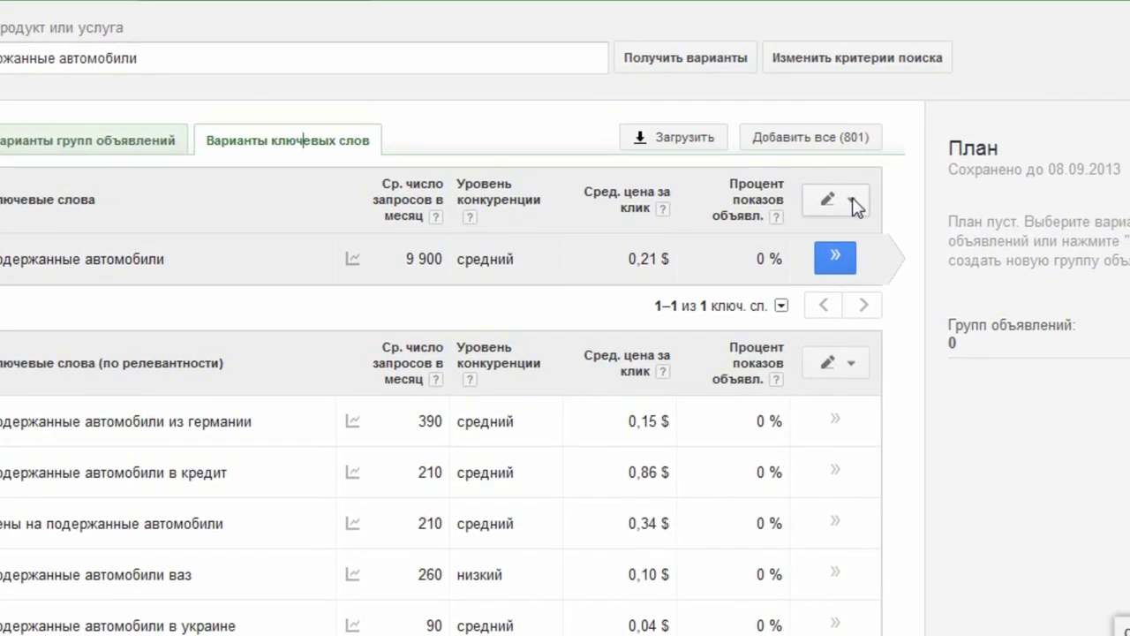
pyautogui.click(908, 182)
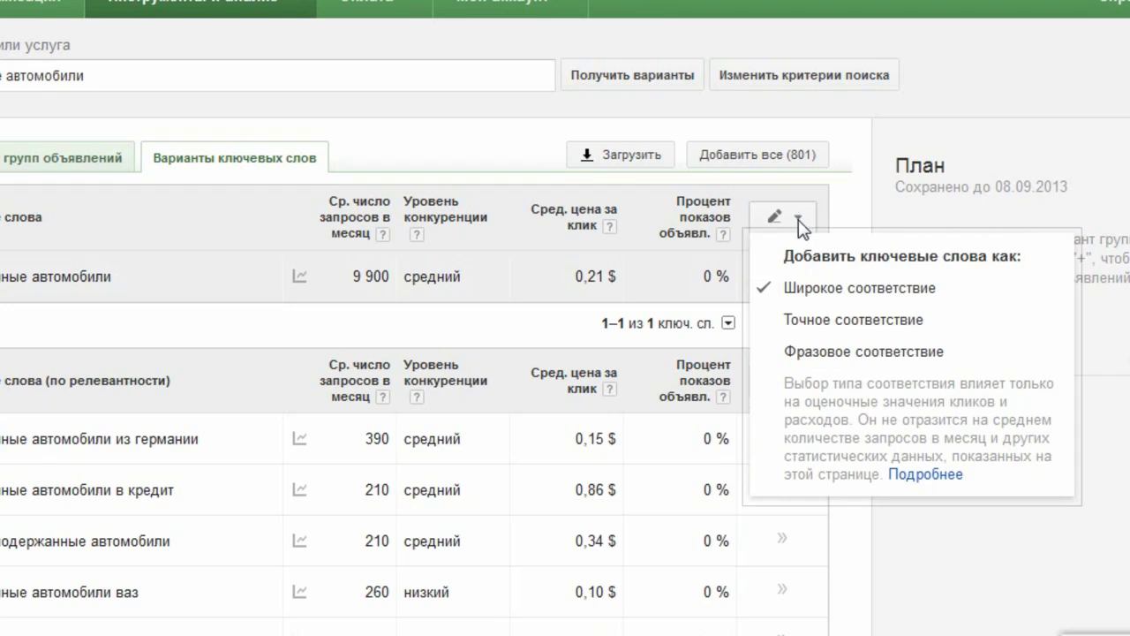
pyautogui.click(810, 321)
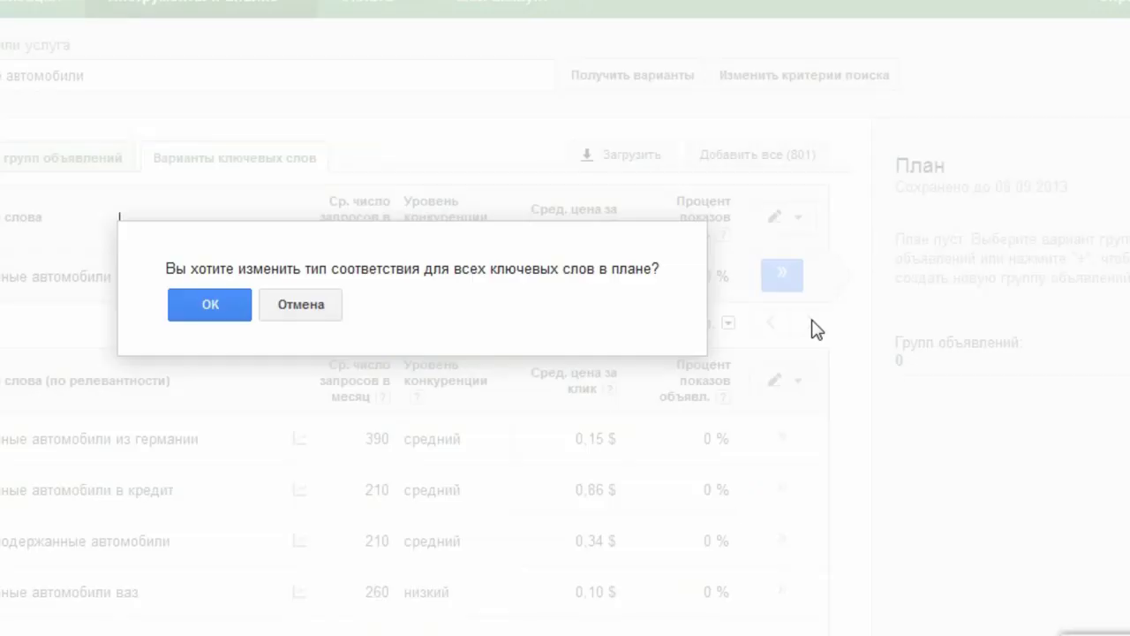
pyautogui.click(209, 305)
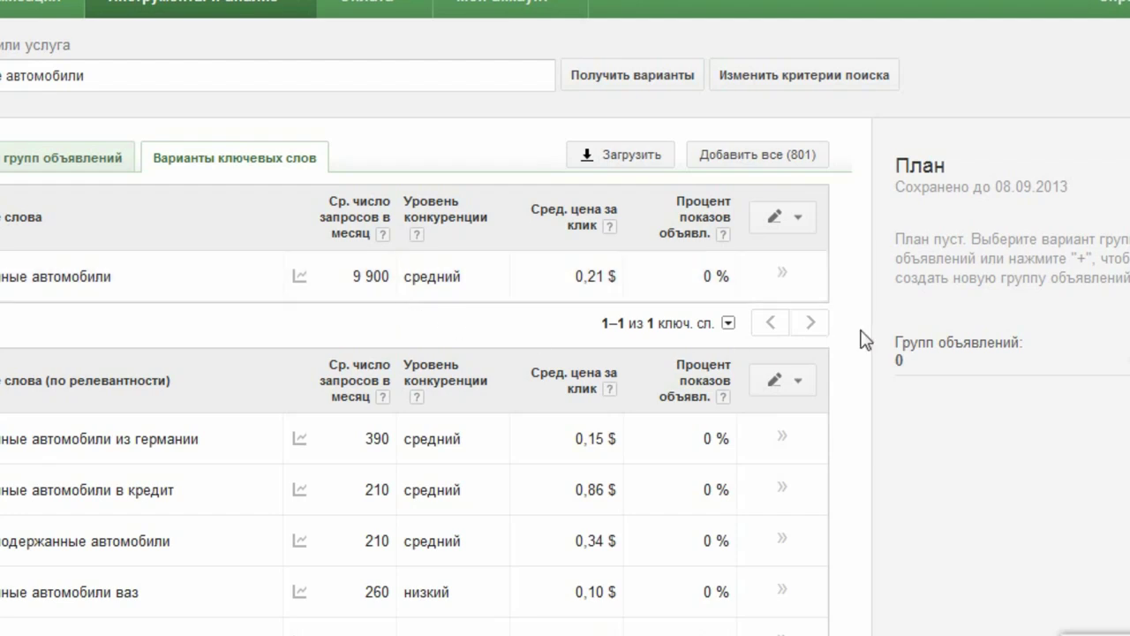
# - Examine the related keyword suggestions with their search volume, competition level and average cost per click
pyautogui.scroll(-1, 864, 338)
pyautogui.scroll(-1, 863, 338)
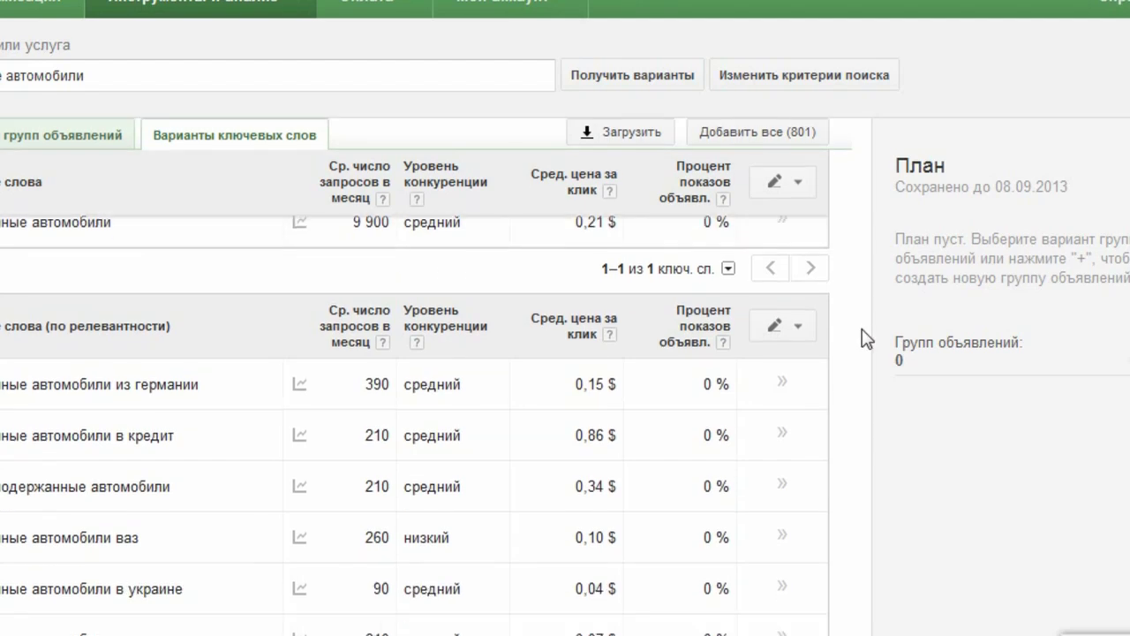
pyautogui.scroll(-1, 865, 338)
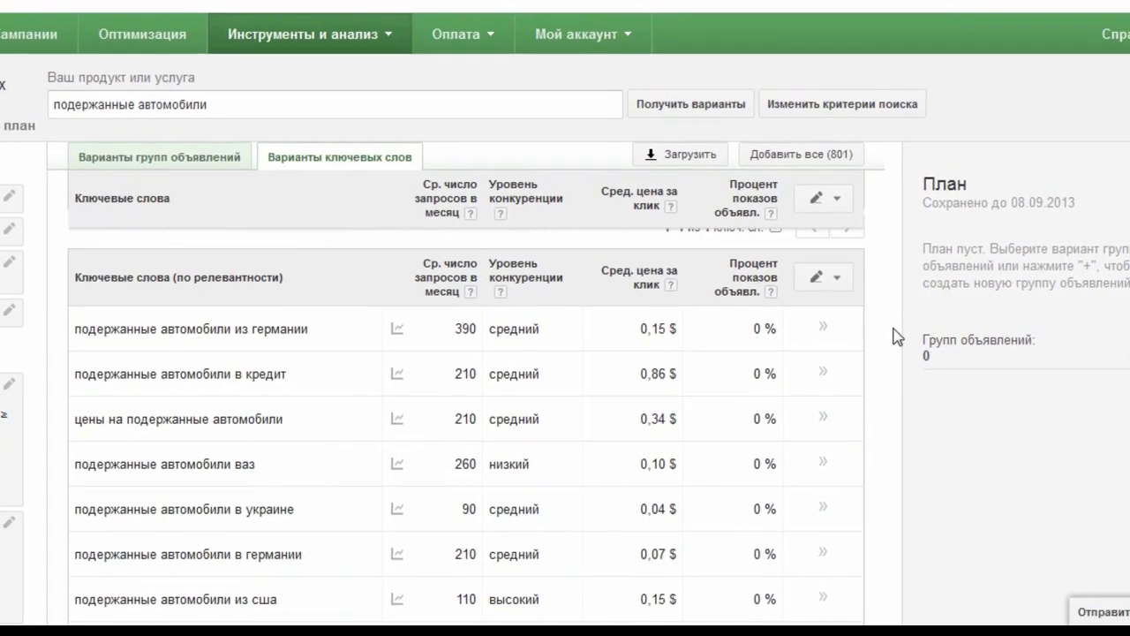
pyautogui.scroll(-1, 897, 336)
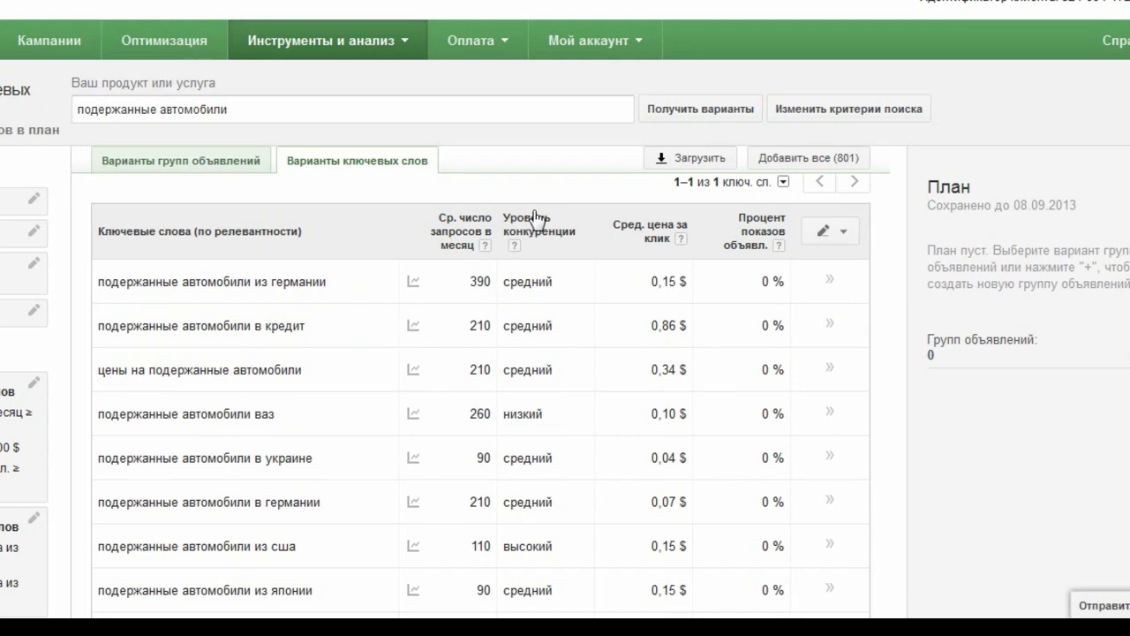
pyautogui.scroll(1, 885, 247)
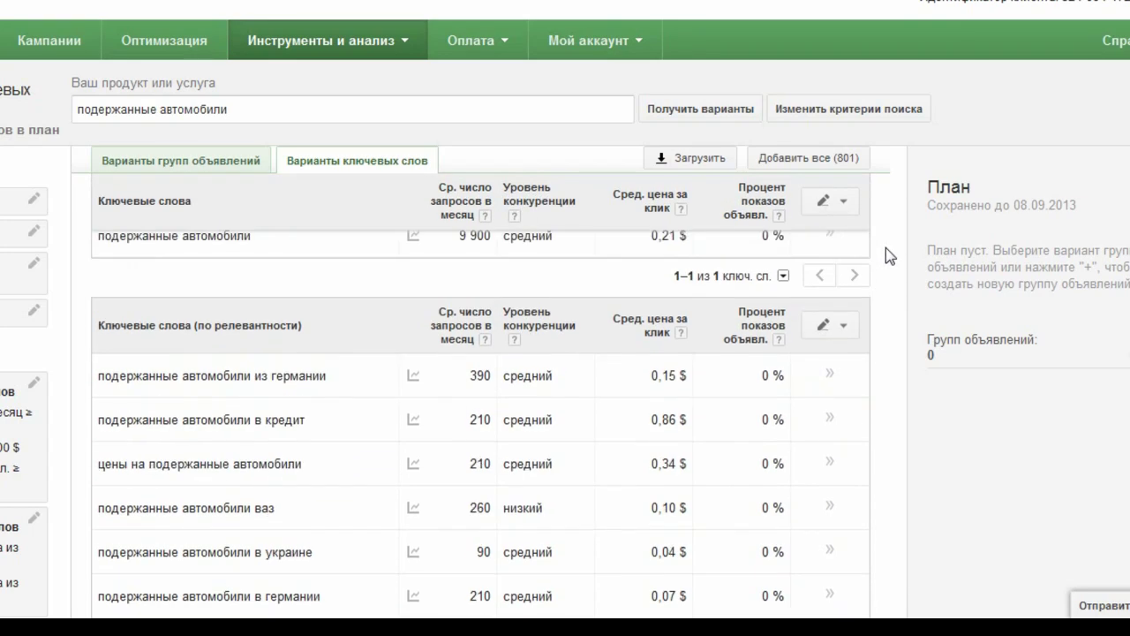
pyautogui.scroll(1, 886, 247)
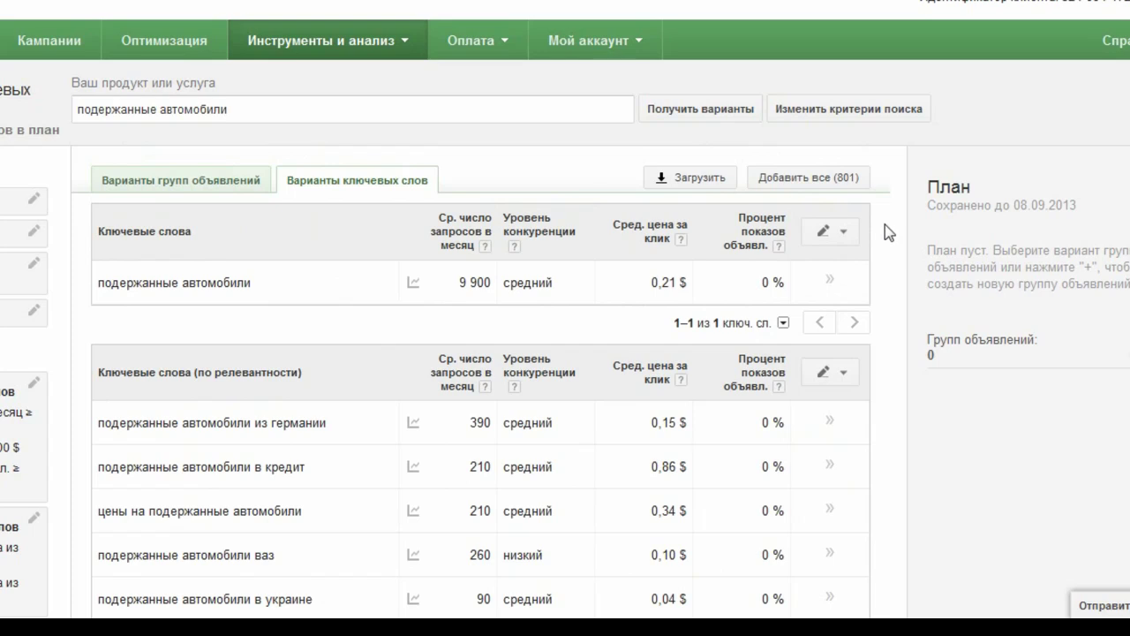
# - Change the search criteria to "Ввести/загрузить ключевые слова", enter "подержанные автомобили" and get the estimates
pyautogui.click(853, 110)
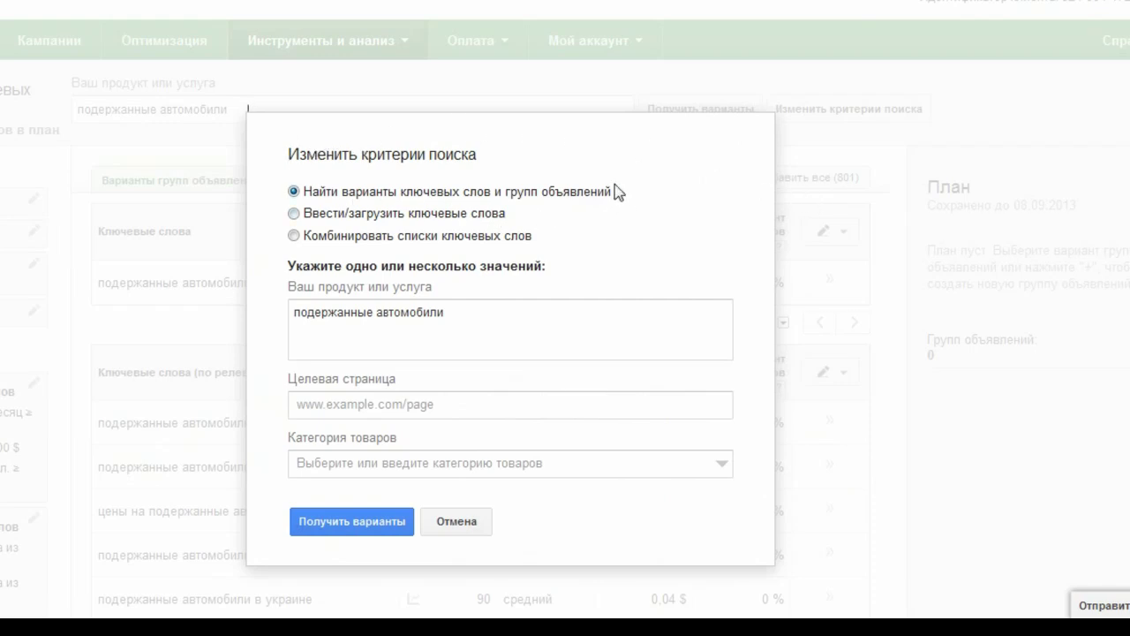
pyautogui.click(294, 213)
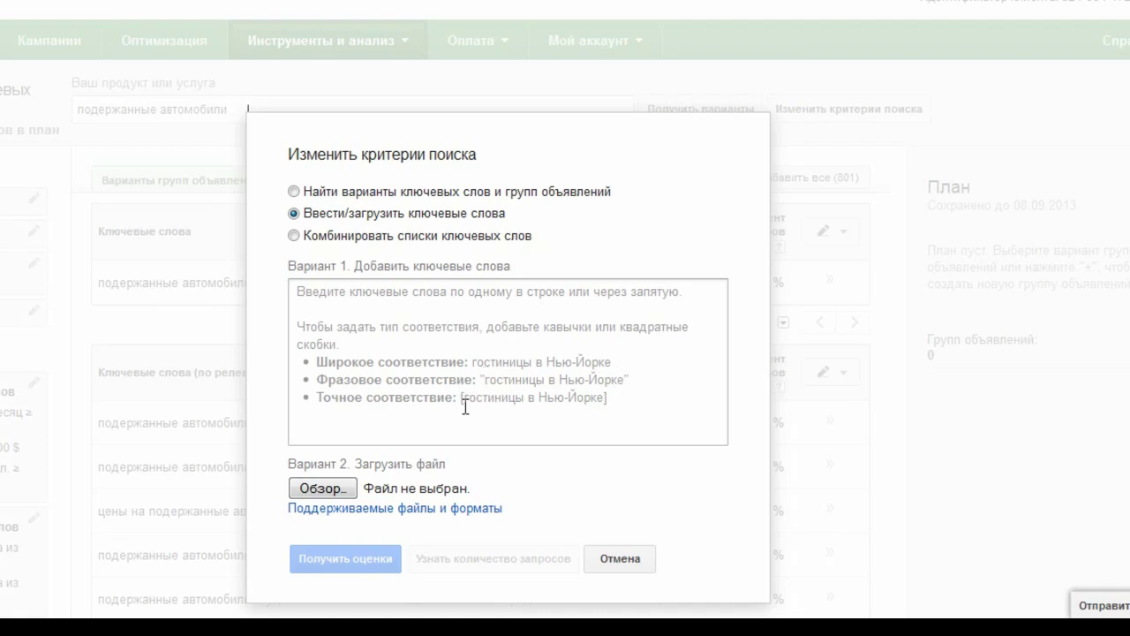
pyautogui.click(308, 300)
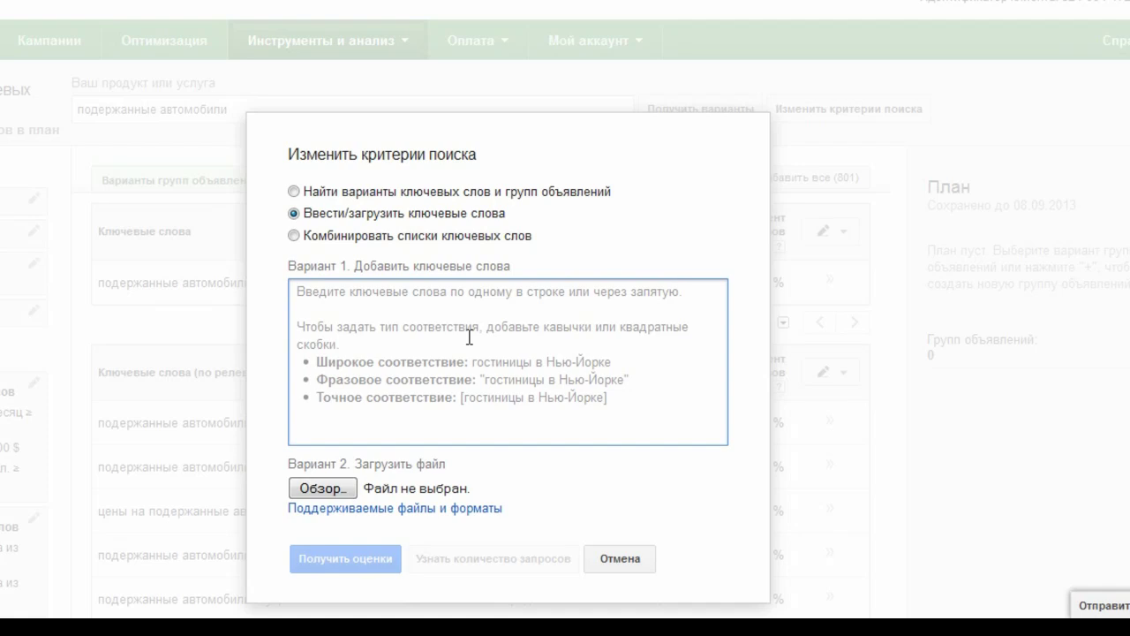
pyautogui.write('подерж')
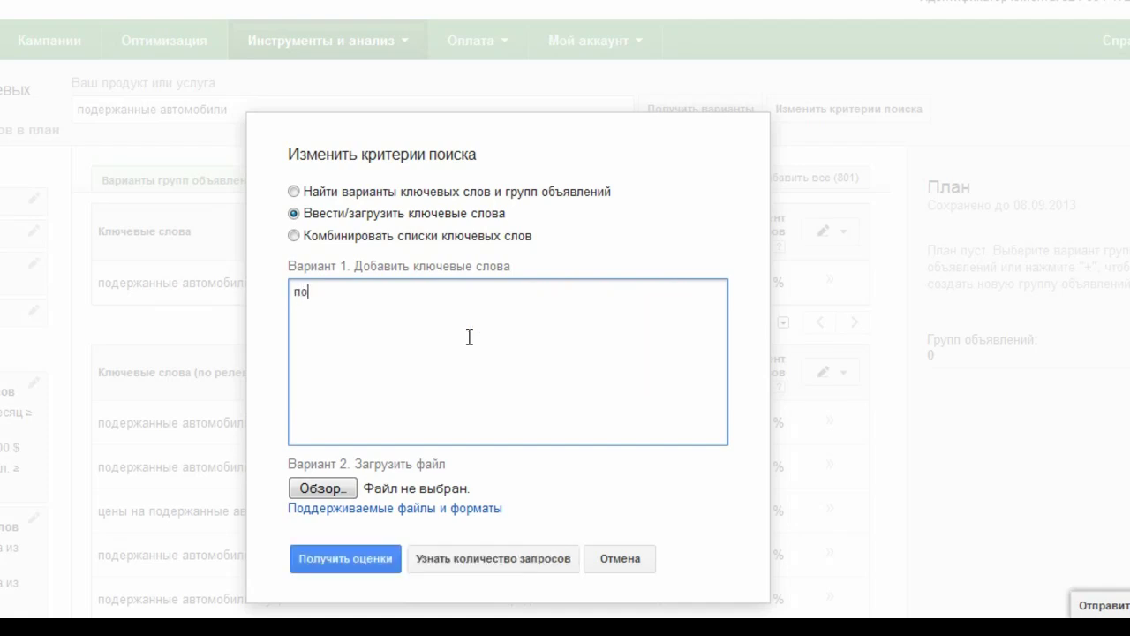
pyautogui.write('анные автомобили')
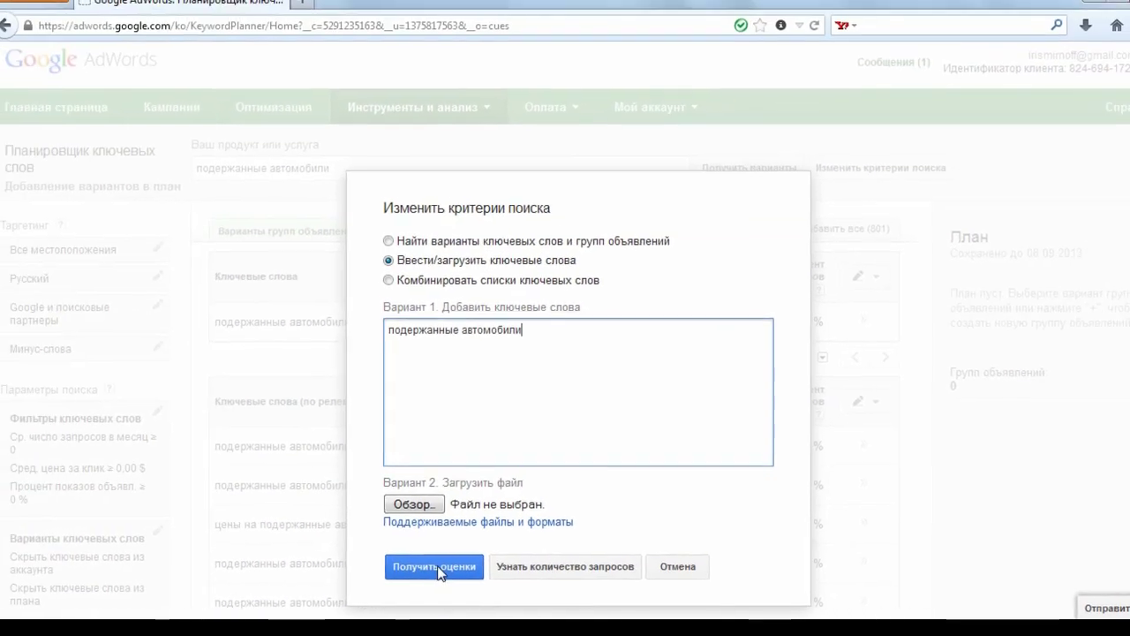
pyautogui.click(446, 570)
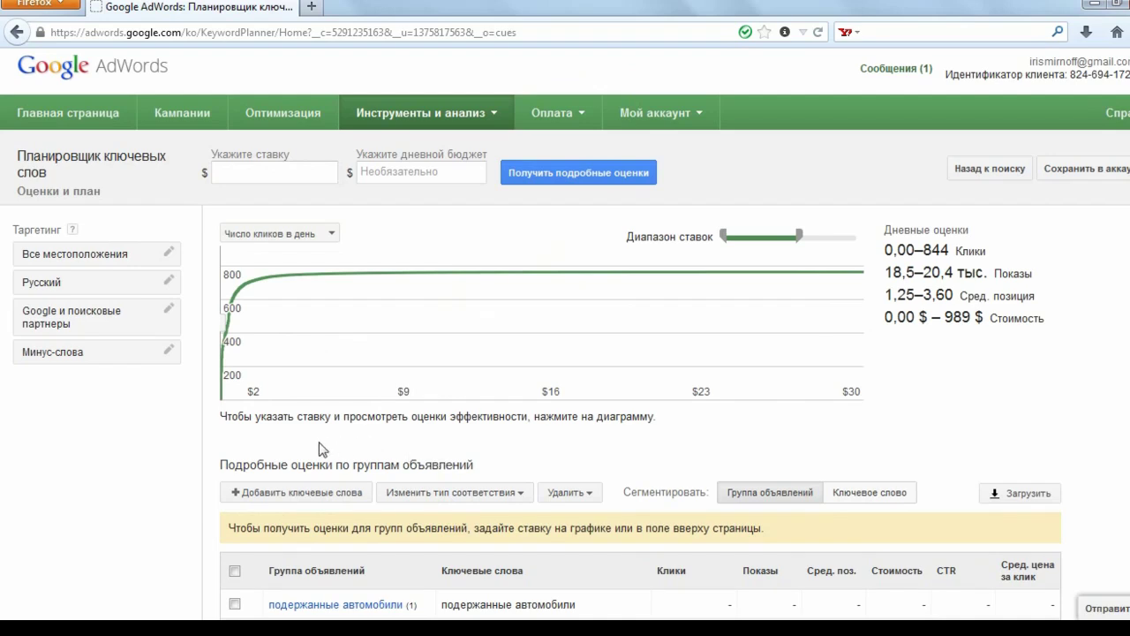
# - Return to the search criteria and get the search volume for "подержанные автомобили"
pyautogui.click(16, 34)
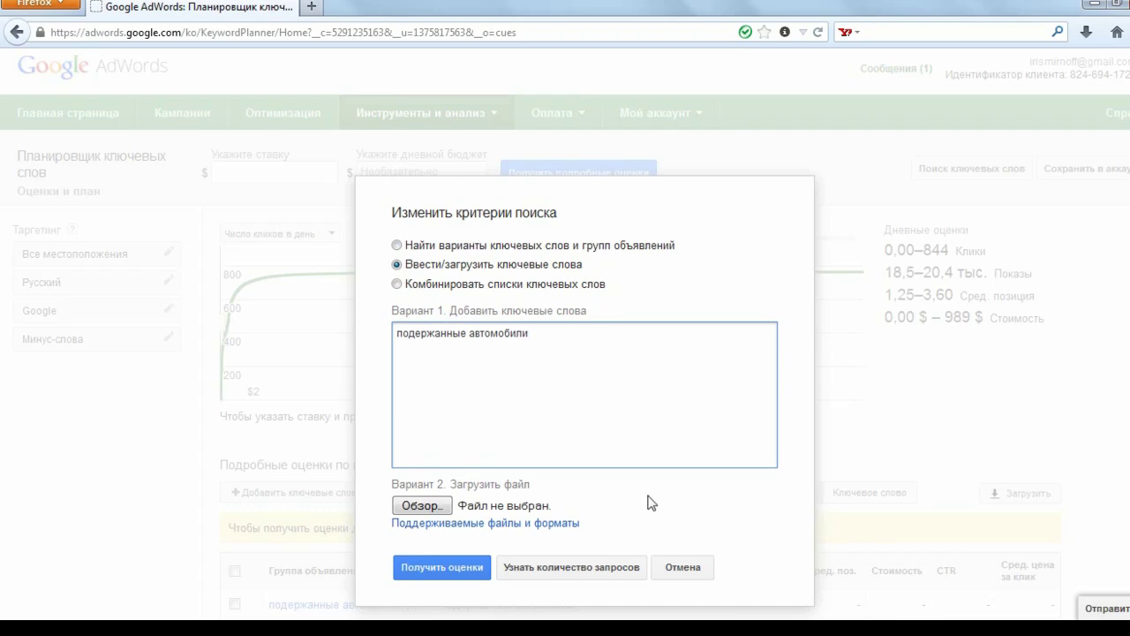
pyautogui.click(570, 568)
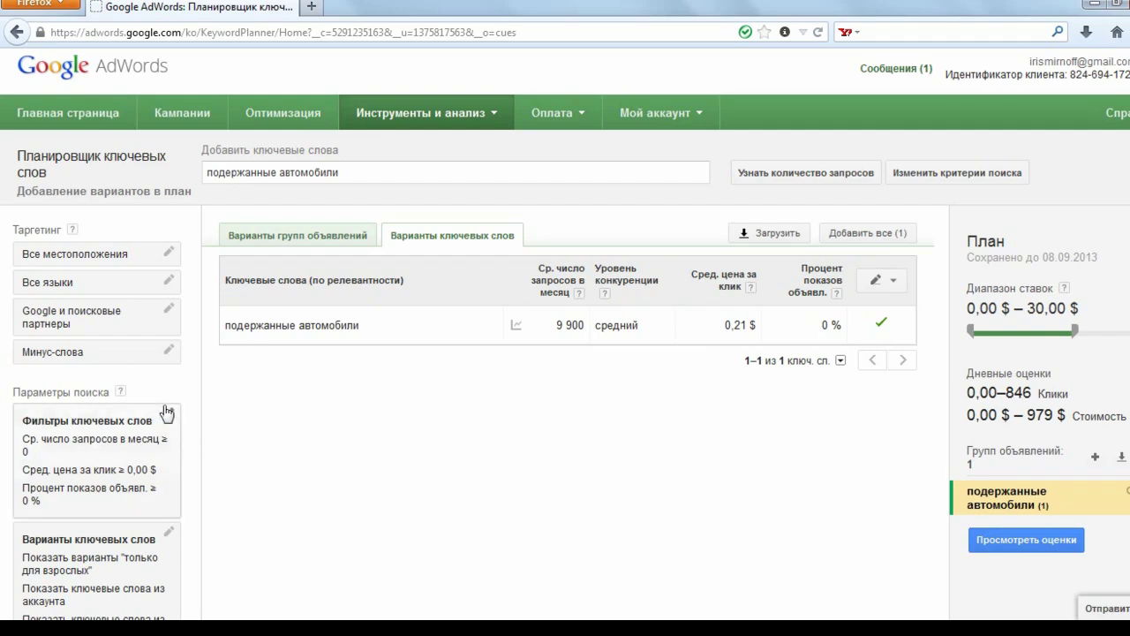
# - Compare the keyword's statistics by switching the targeting network to "Google" and back to "Google и поисковые партнеры"
pyautogui.click(168, 308)
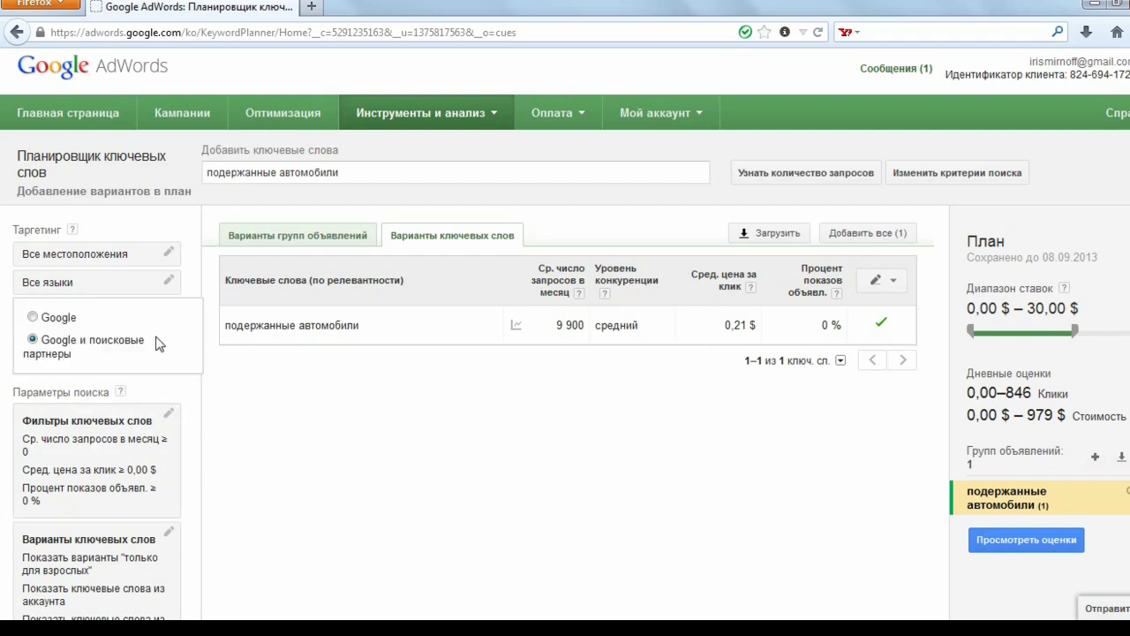
pyautogui.click(33, 317)
pyautogui.click(190, 389)
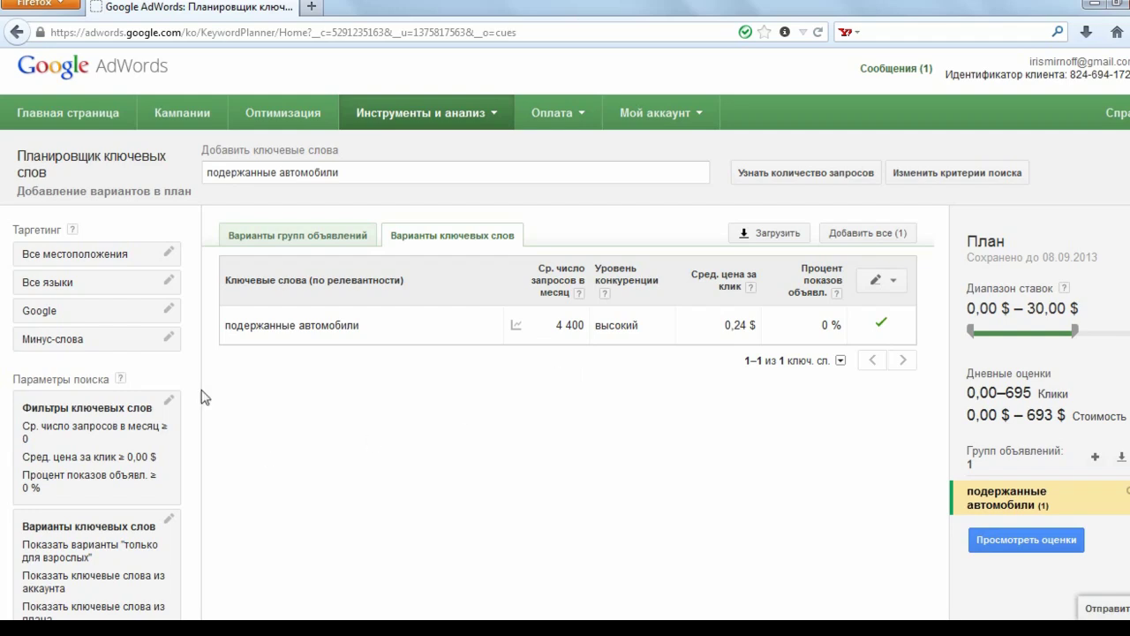
pyautogui.click(170, 309)
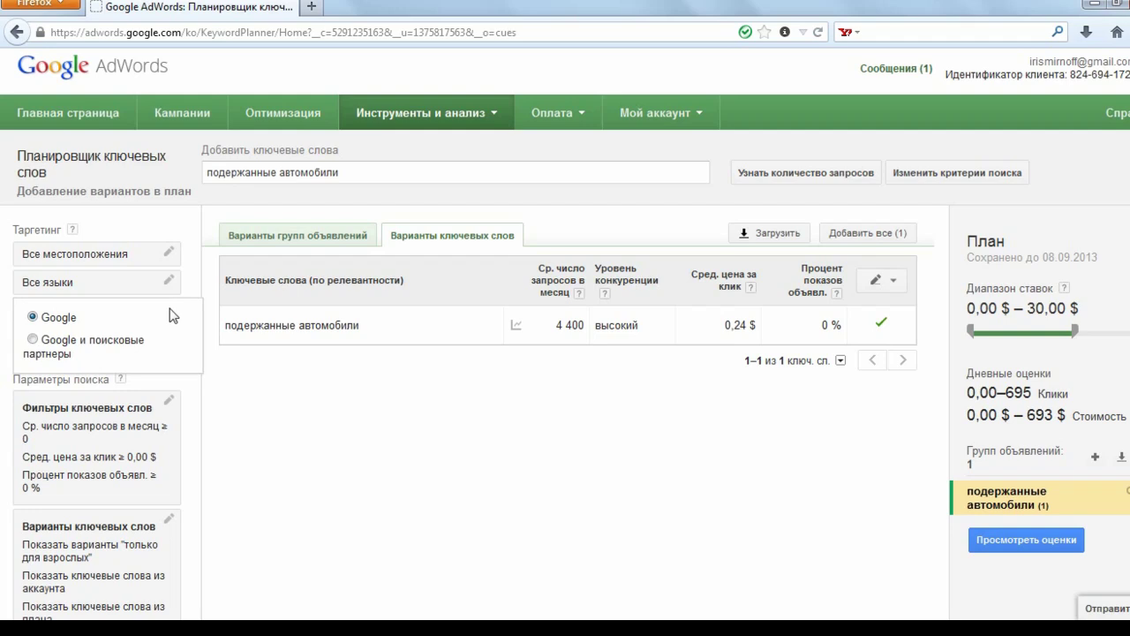
pyautogui.click(32, 341)
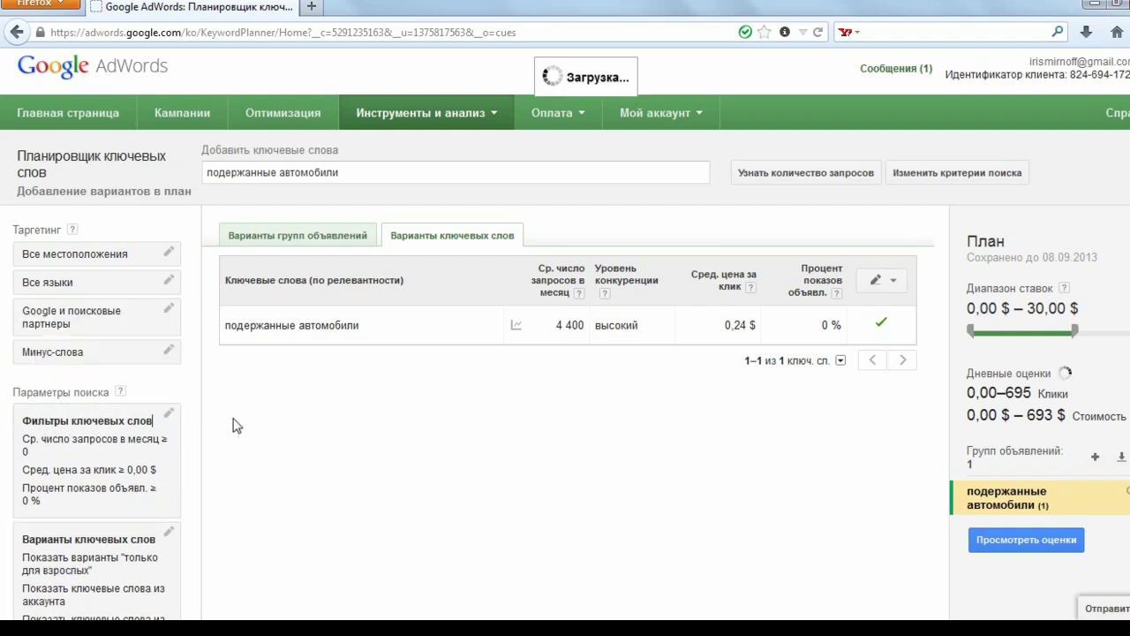